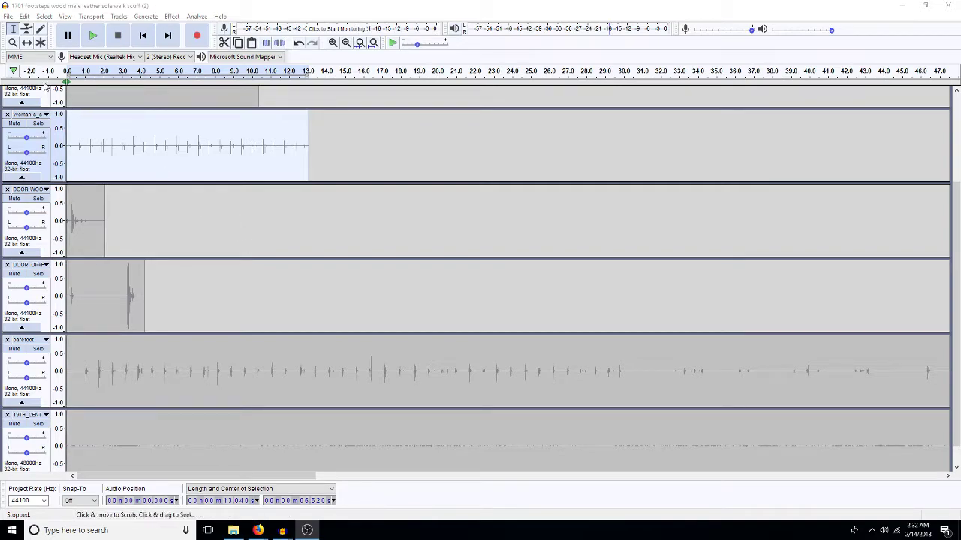
Step: Create a new empty project
{"action": "left_click", "coordinate": [7, 16]}
{"action": "left_click", "coordinate": [18, 29]}
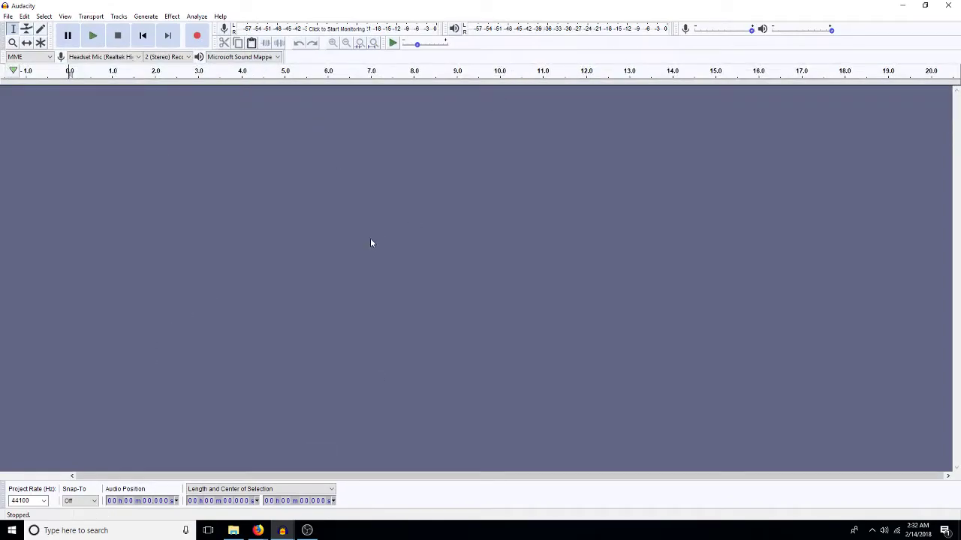
{"action": "left_click", "coordinate": [7, 16]}
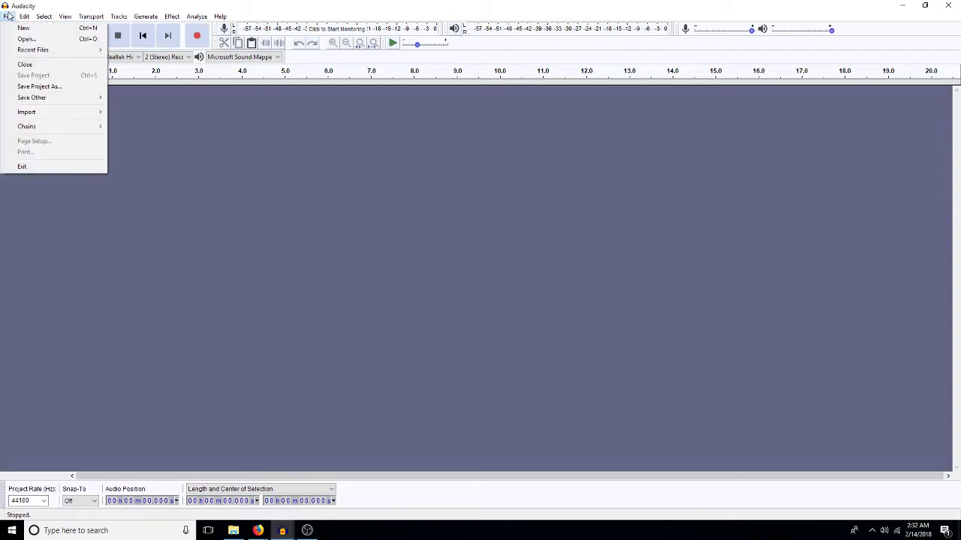
{"action": "left_click", "coordinate": [22, 28]}
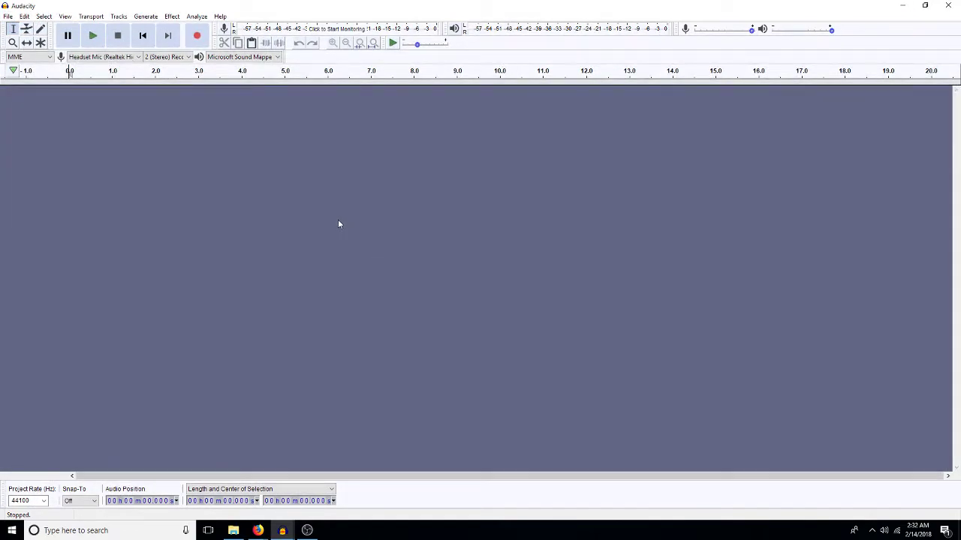
{"action": "key", "text": "ctrl+v"}
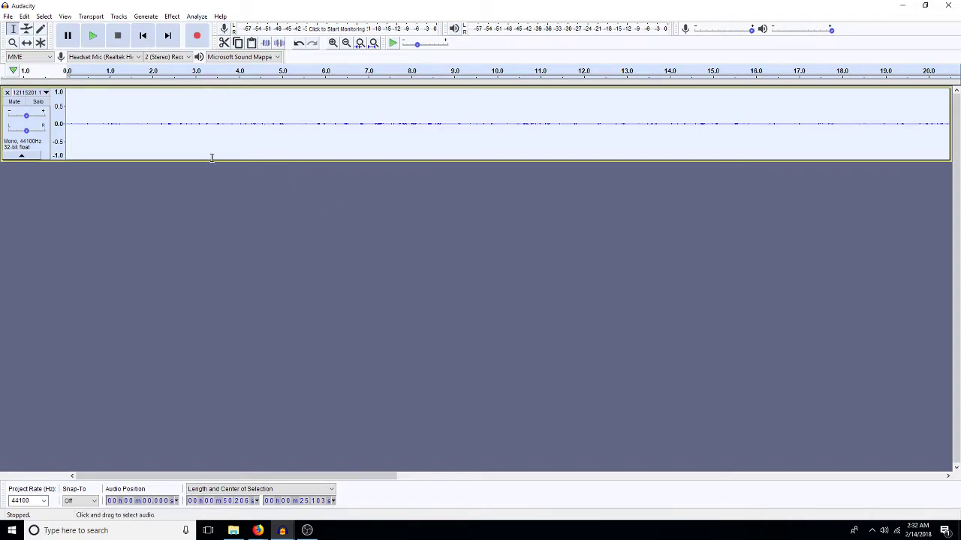
{"action": "left_click", "coordinate": [6, 93]}
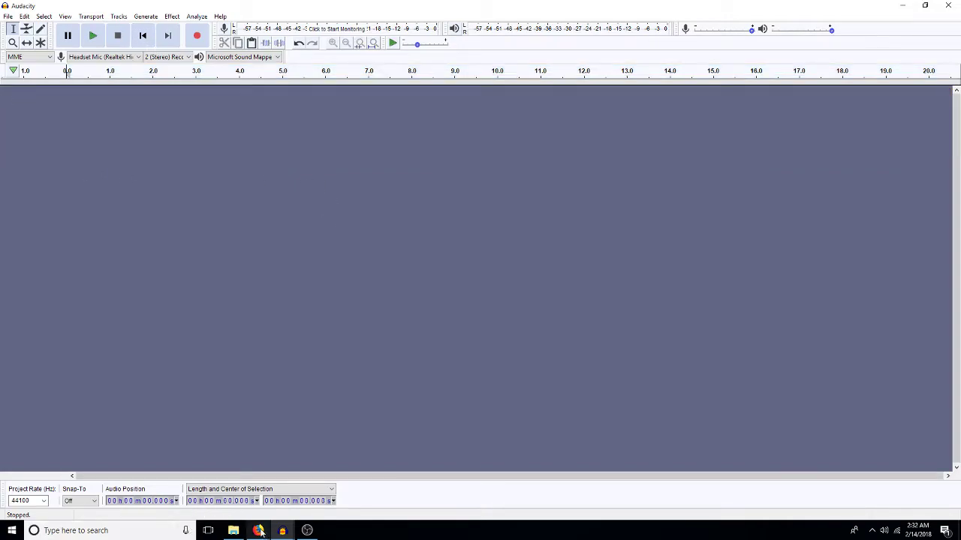
Step: Copy the woman's footsteps clip from the "1701 footsteps wood male leather sole walk scuff (2)" project into the unused empty project
{"action": "mouse_move", "coordinate": [282, 533]}
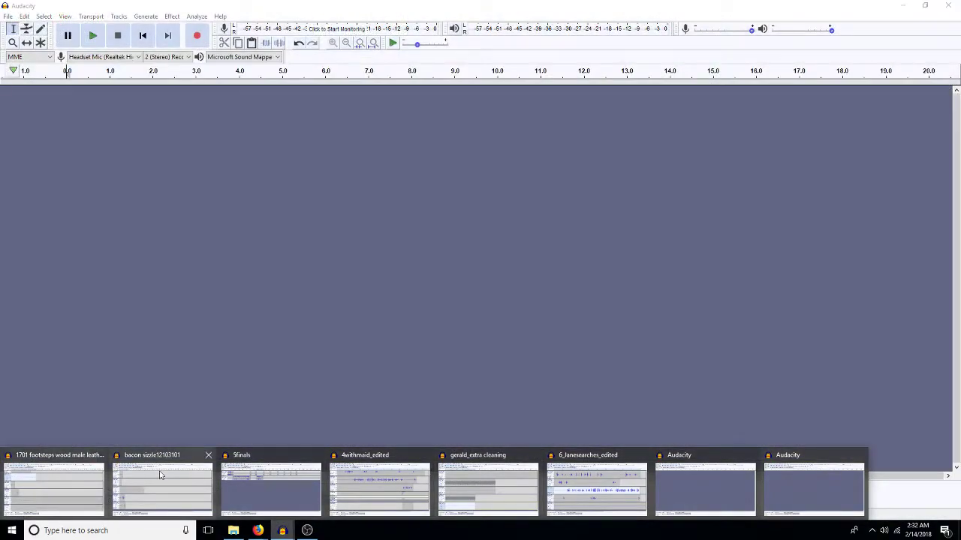
{"action": "left_click", "coordinate": [60, 495]}
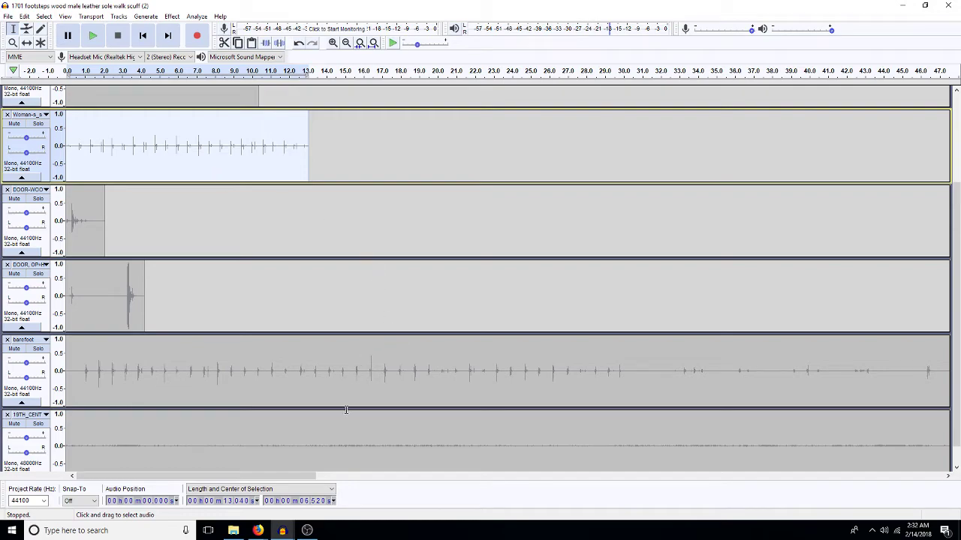
{"action": "mouse_move", "coordinate": [282, 533]}
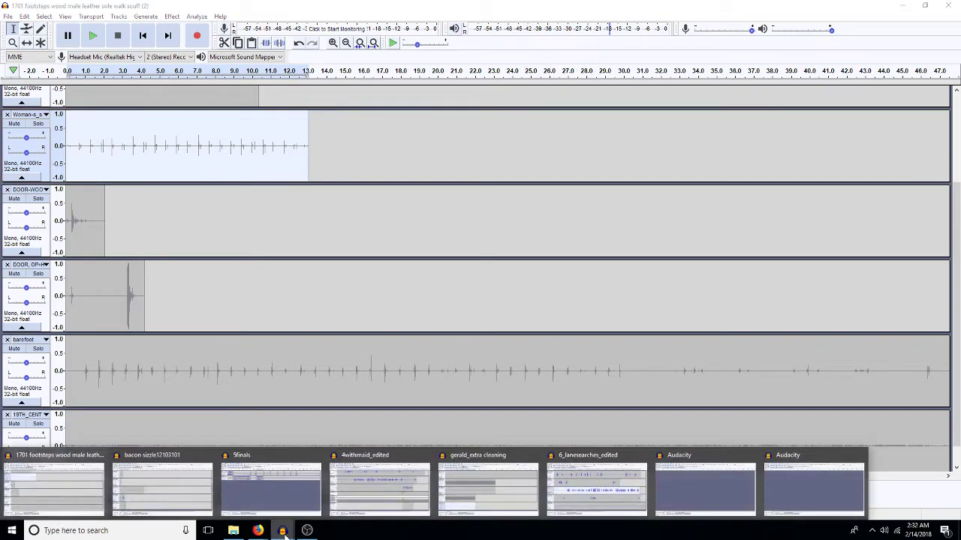
{"action": "left_click", "coordinate": [729, 502]}
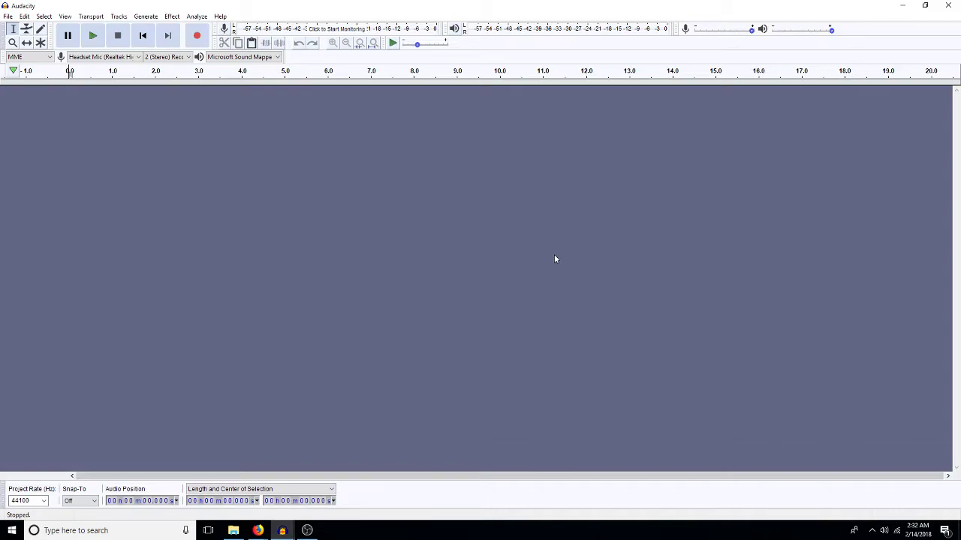
{"action": "key", "text": "ctrl+v"}
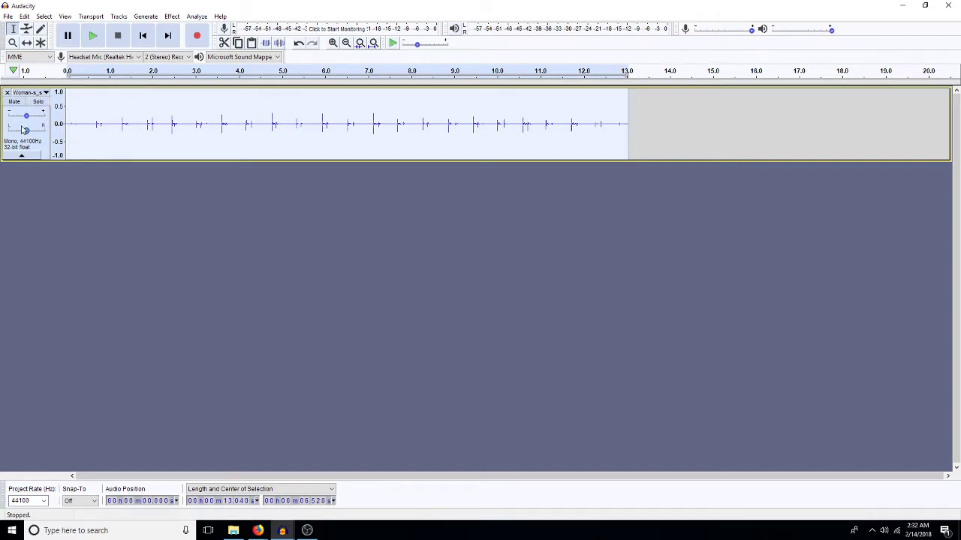
Step: Try panning the mono footsteps track slightly left, and undo the pan change
{"action": "left_click_drag", "start_coordinate": [26, 133], "coordinate": [22, 133]}
{"action": "key", "text": "ctrl+z"}
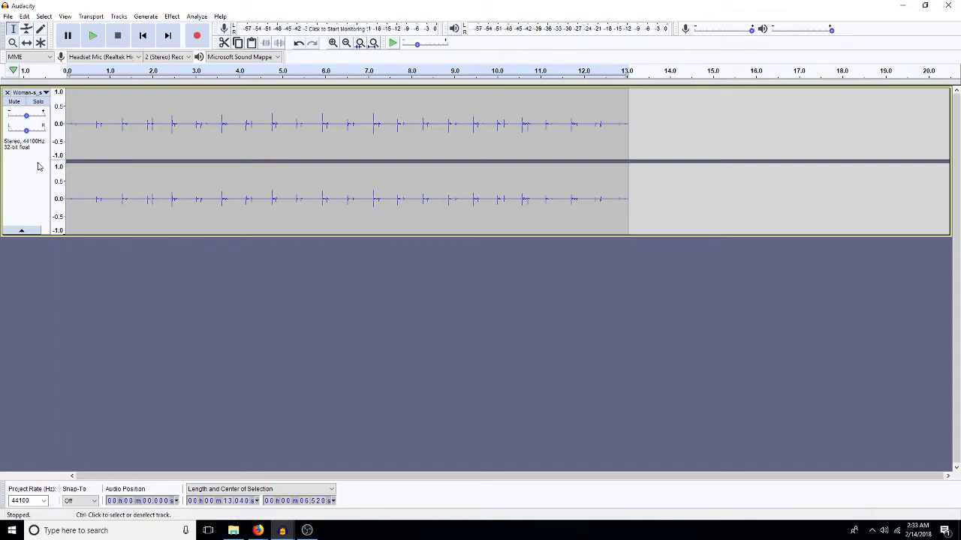
Step: Split the stereo footsteps track into separate left and right tracks
{"action": "left_click", "coordinate": [45, 93]}
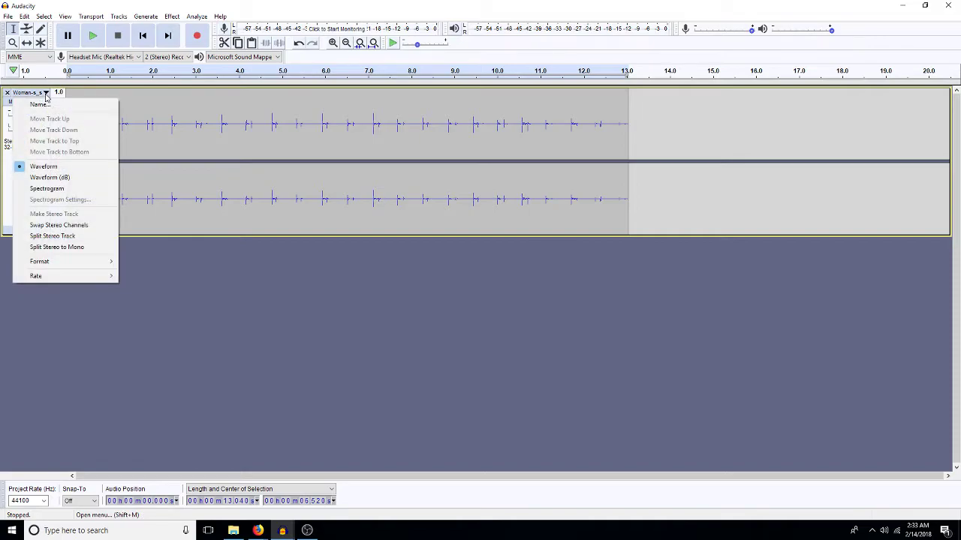
{"action": "left_click", "coordinate": [52, 236]}
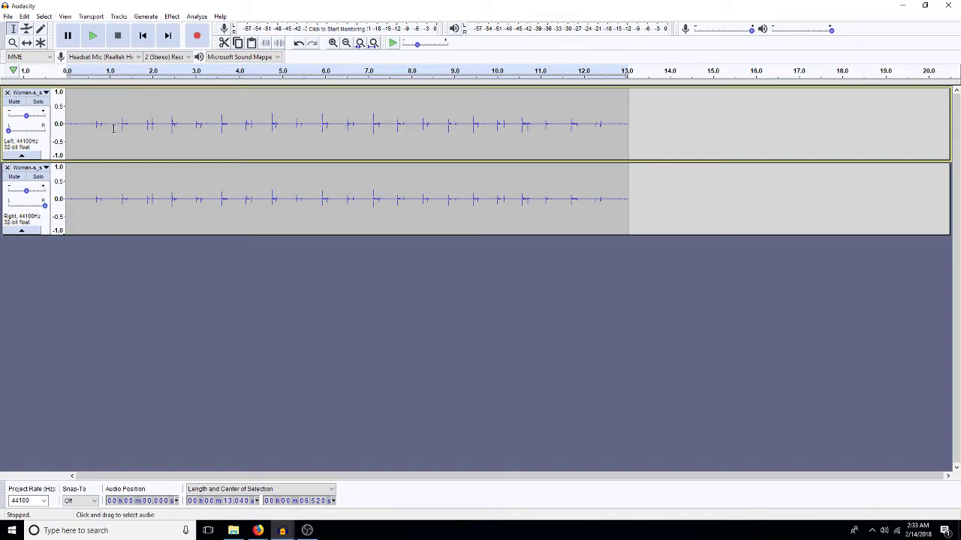
Step: Silence alternating footsteps between the two tracks, from the right track's first step near 0.7 s to the left track's step near 9.5 s
{"action": "left_click_drag", "start_coordinate": [93, 196], "coordinate": [114, 199]}
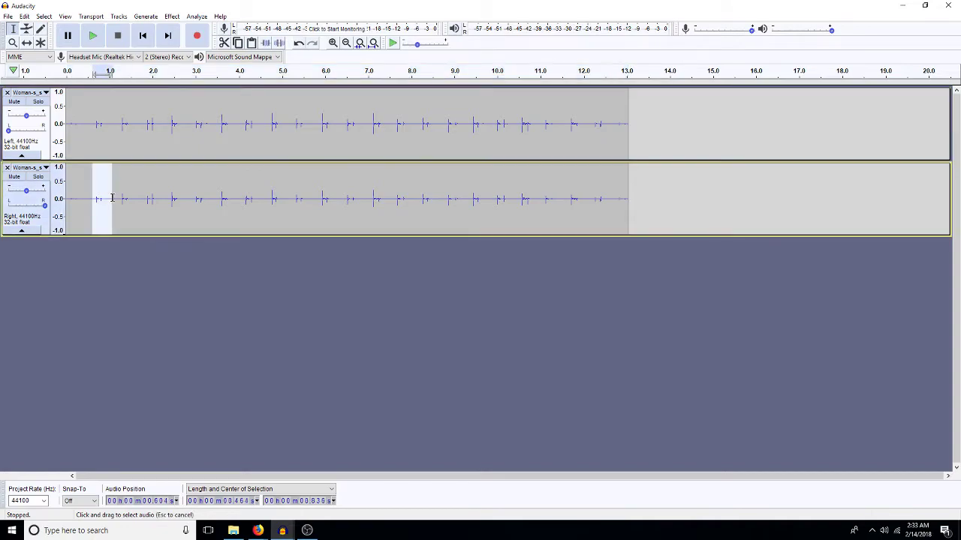
{"action": "left_click_drag", "start_coordinate": [117, 128], "coordinate": [131, 131]}
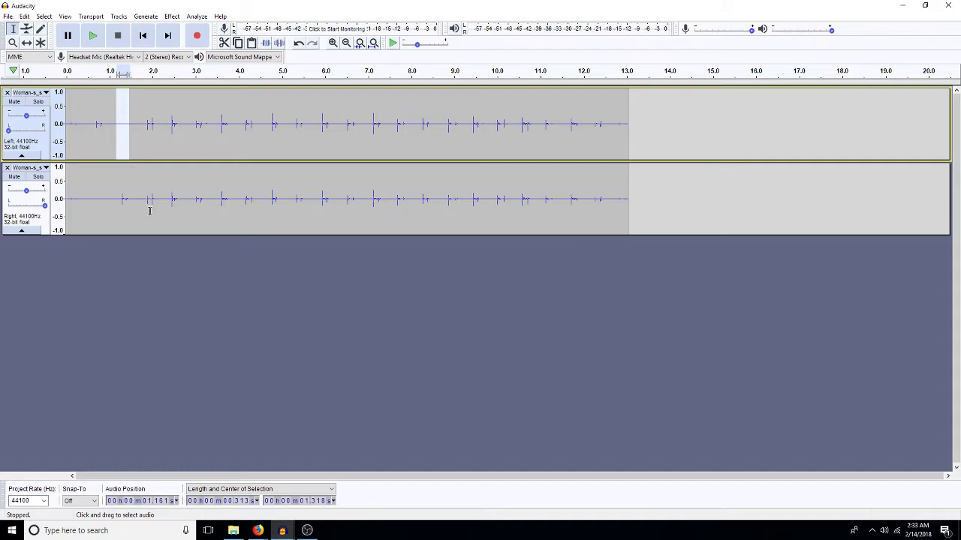
{"action": "left_click_drag", "start_coordinate": [140, 197], "coordinate": [160, 199]}
{"action": "left_click_drag", "start_coordinate": [167, 125], "coordinate": [183, 124]}
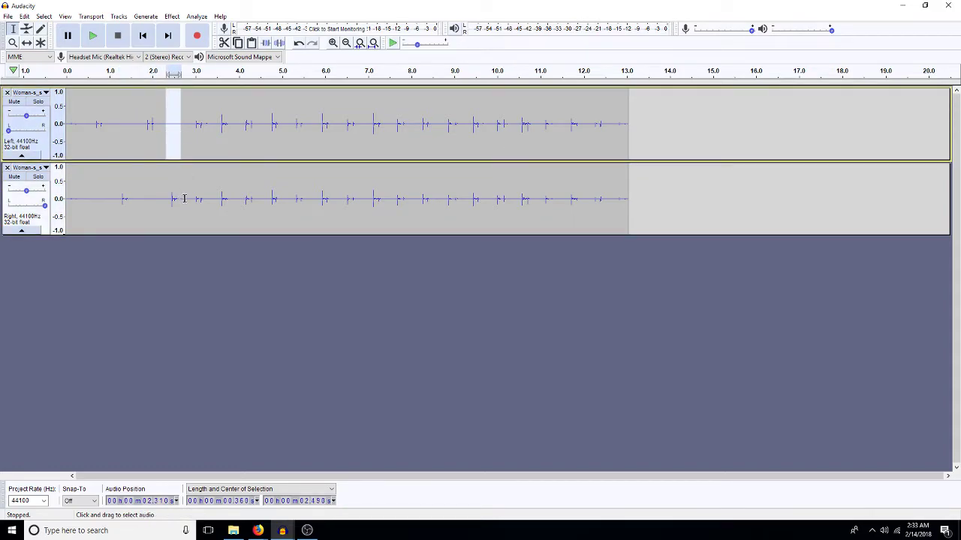
{"action": "left_click_drag", "start_coordinate": [185, 199], "coordinate": [202, 204]}
{"action": "left_click_drag", "start_coordinate": [220, 125], "coordinate": [236, 131]}
{"action": "left_click_drag", "start_coordinate": [237, 198], "coordinate": [257, 204]}
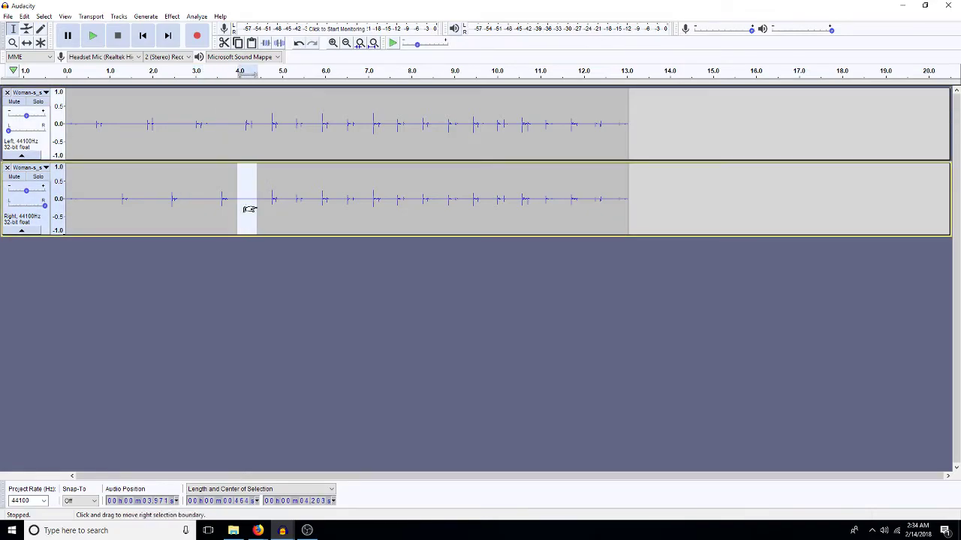
{"action": "left_click_drag", "start_coordinate": [263, 126], "coordinate": [286, 141]}
{"action": "left_click_drag", "start_coordinate": [291, 199], "coordinate": [313, 207]}
{"action": "left_click_drag", "start_coordinate": [314, 135], "coordinate": [332, 140]}
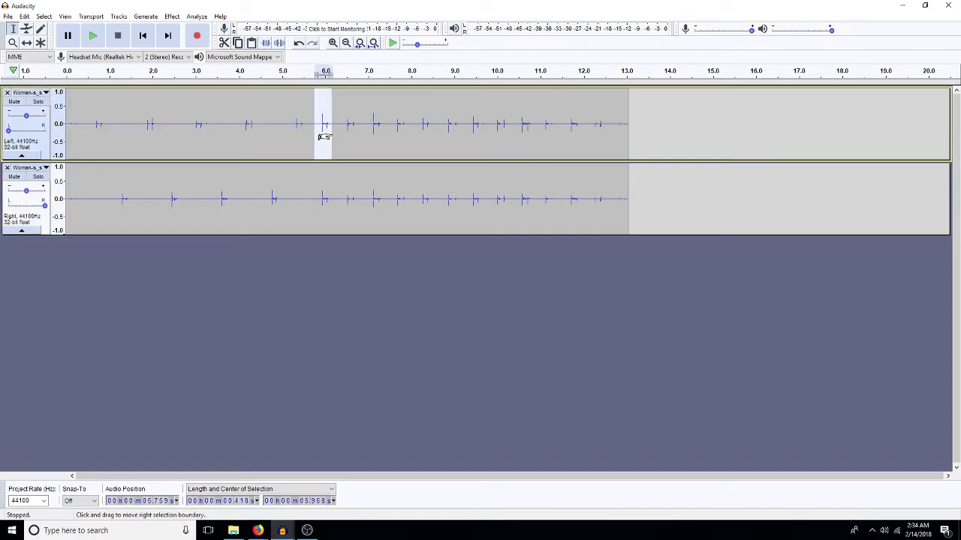
{"action": "left_click_drag", "start_coordinate": [340, 200], "coordinate": [358, 201]}
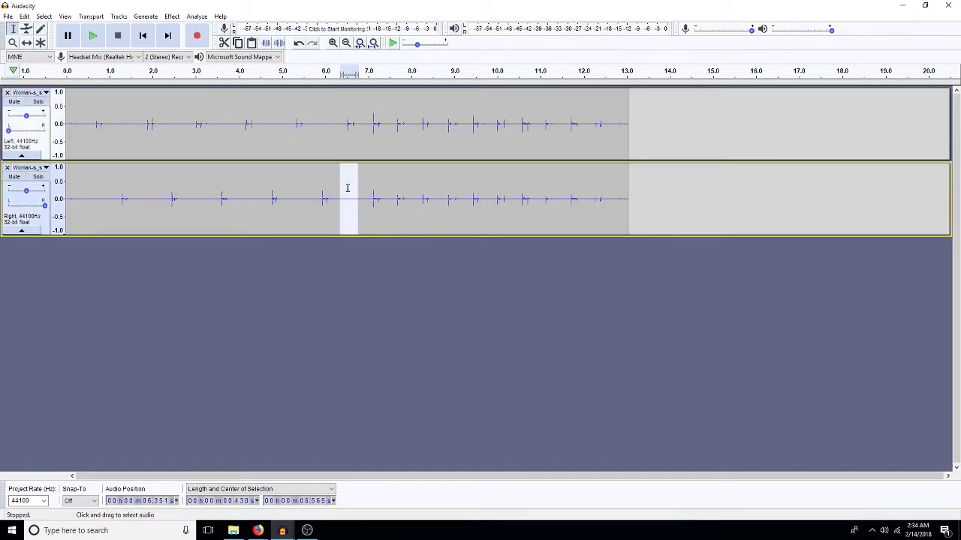
{"action": "left_click_drag", "start_coordinate": [369, 132], "coordinate": [387, 134]}
{"action": "key", "text": "ctrl+l"}
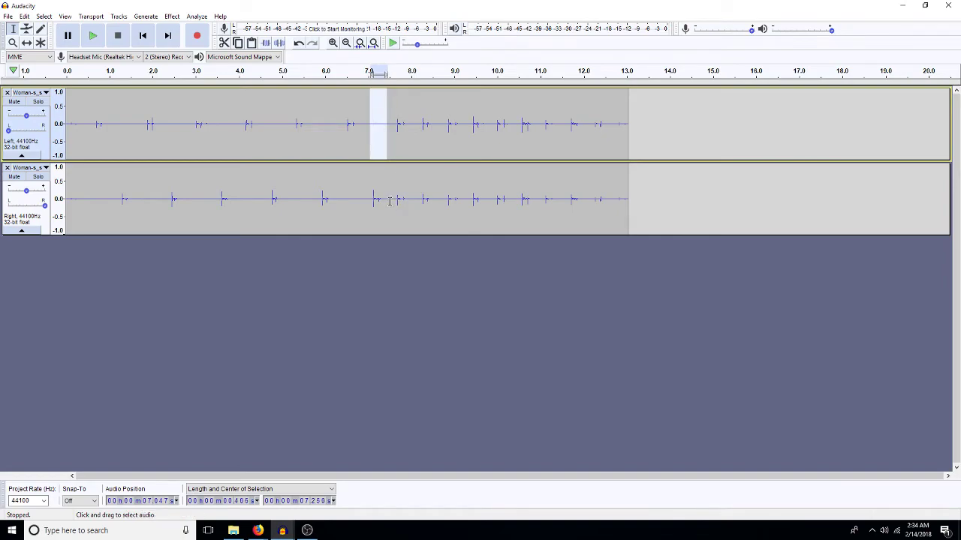
{"action": "left_click_drag", "start_coordinate": [392, 199], "coordinate": [408, 200]}
{"action": "key", "text": "ctrl+l"}
{"action": "left_click_drag", "start_coordinate": [414, 129], "coordinate": [430, 138]}
{"action": "key", "text": "ctrl+l"}
{"action": "left_click_drag", "start_coordinate": [445, 198], "coordinate": [460, 216]}
{"action": "left_click_drag", "start_coordinate": [467, 135], "coordinate": [482, 139]}
{"action": "key", "text": "ctrl+l"}
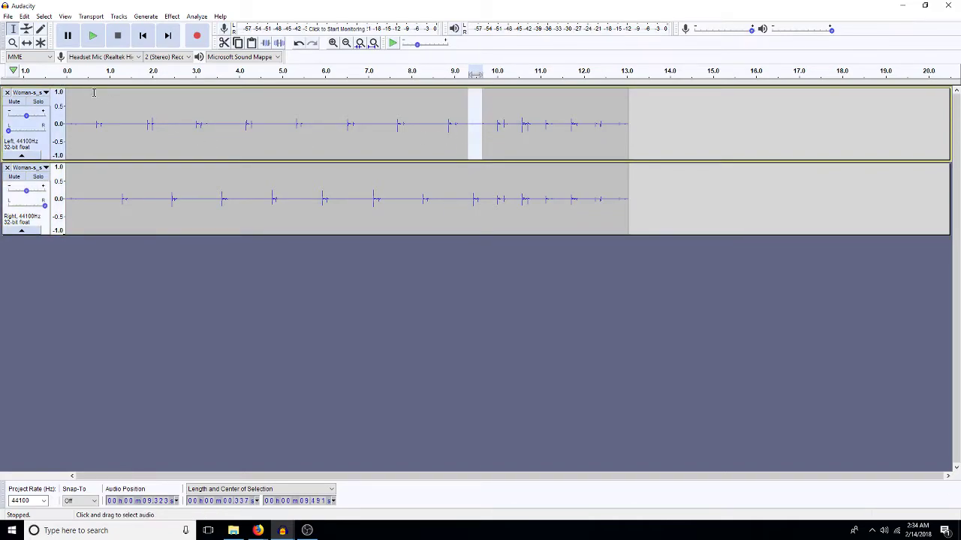
Step: Combine the edited left and right tracks into one stereo track and play it from the first footstep
{"action": "left_click", "coordinate": [46, 94]}
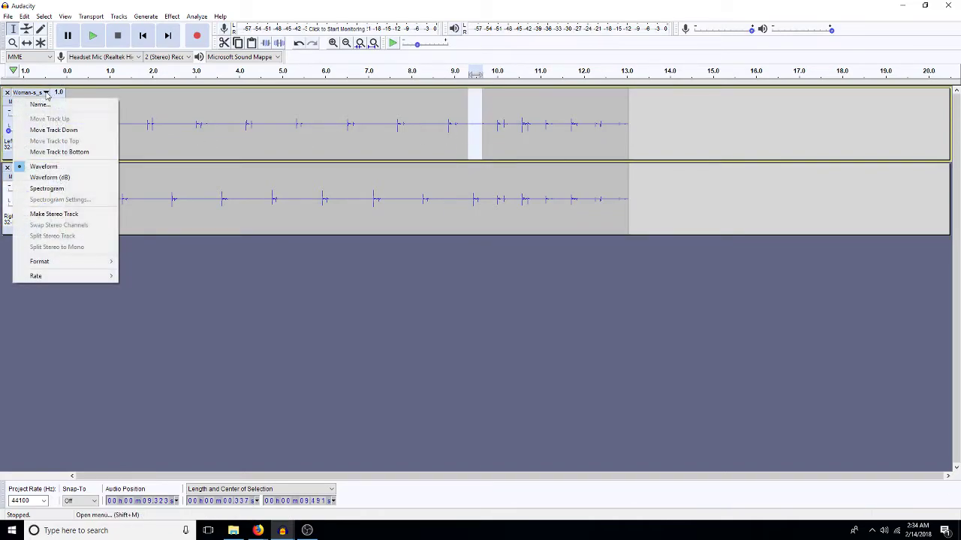
{"action": "left_click", "coordinate": [68, 215]}
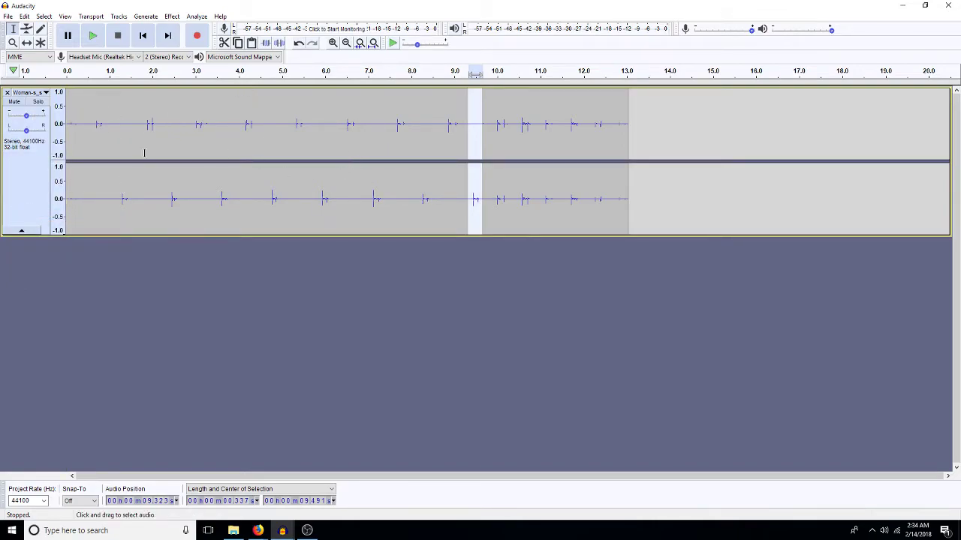
{"action": "left_click", "coordinate": [95, 131]}
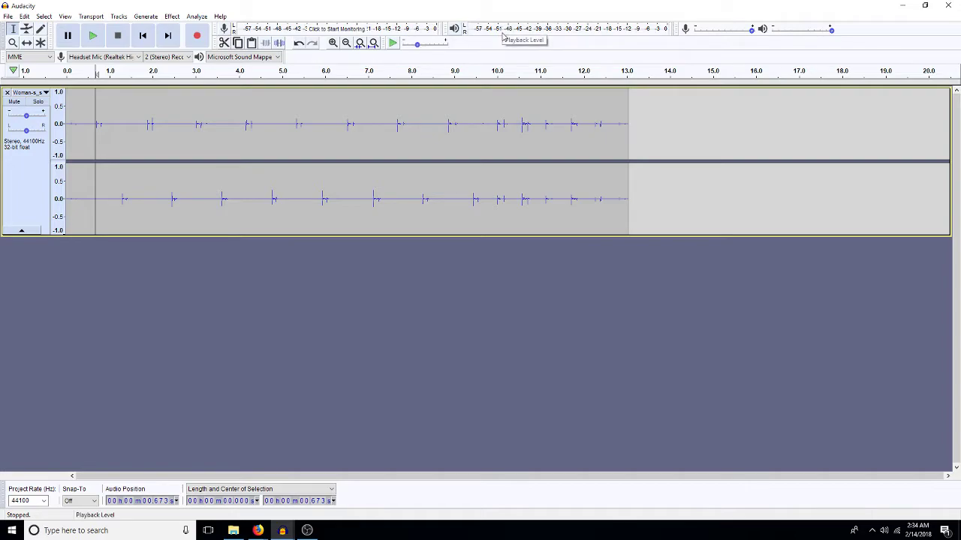
{"action": "key", "text": "space"}
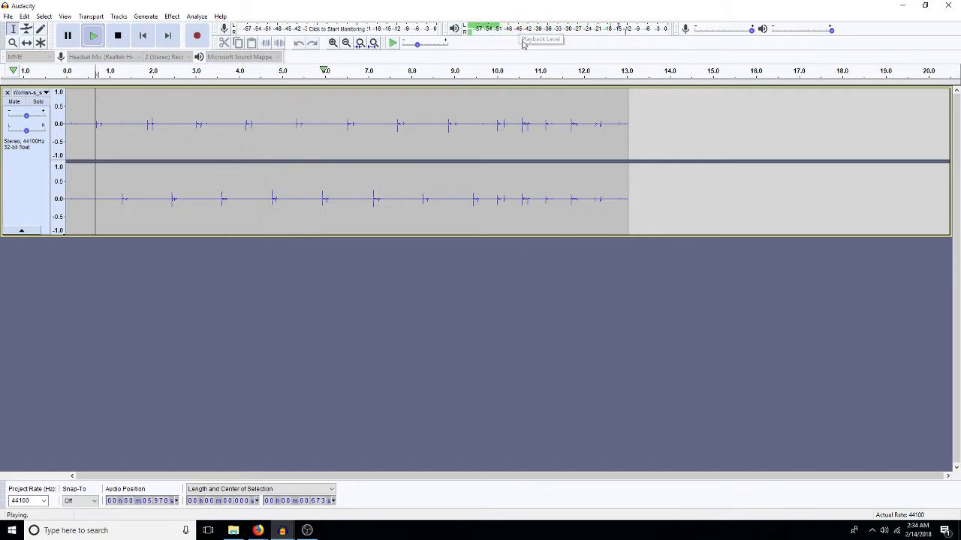
{"action": "key", "text": "space"}
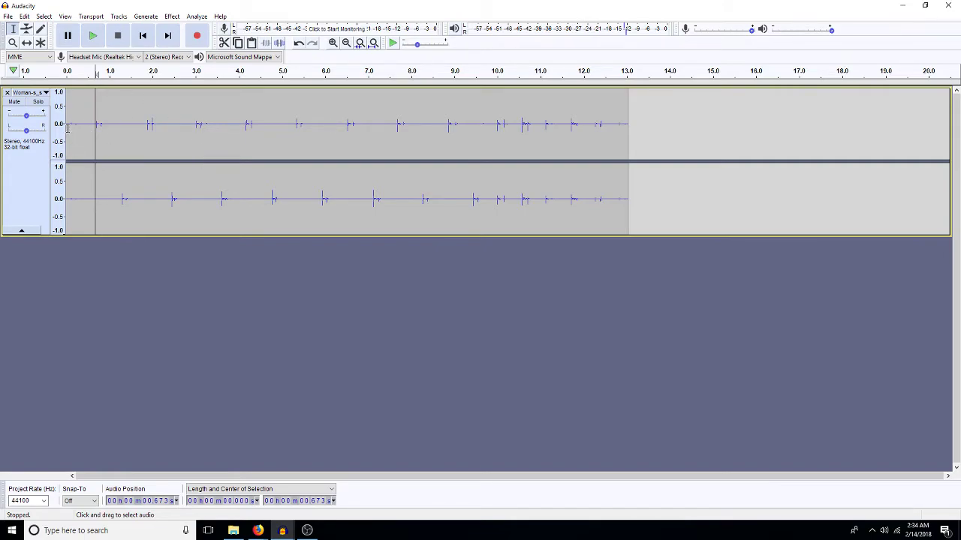
Step: Split the stereo track again and pan the upper track slightly in from full left and the lower track slightly in from full right
{"action": "left_click", "coordinate": [45, 92]}
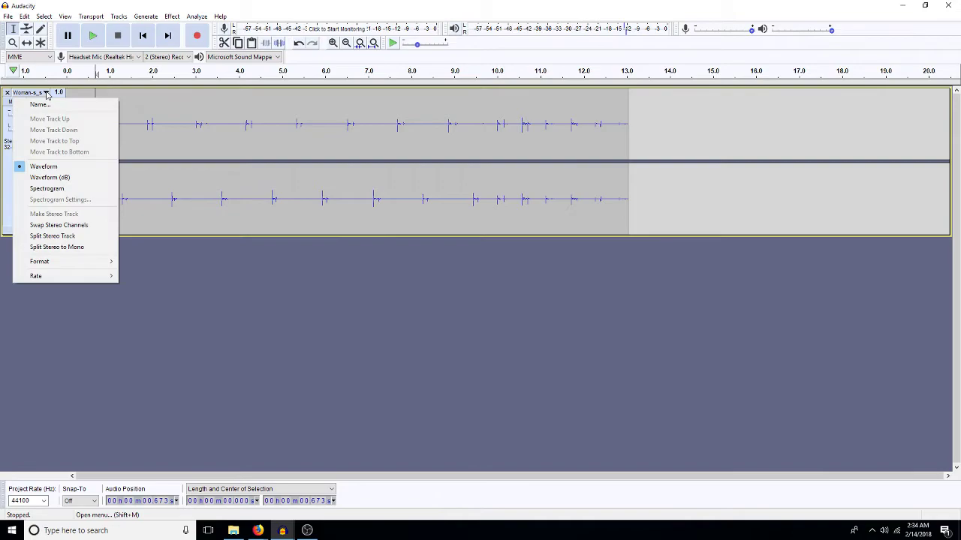
{"action": "left_click", "coordinate": [46, 236]}
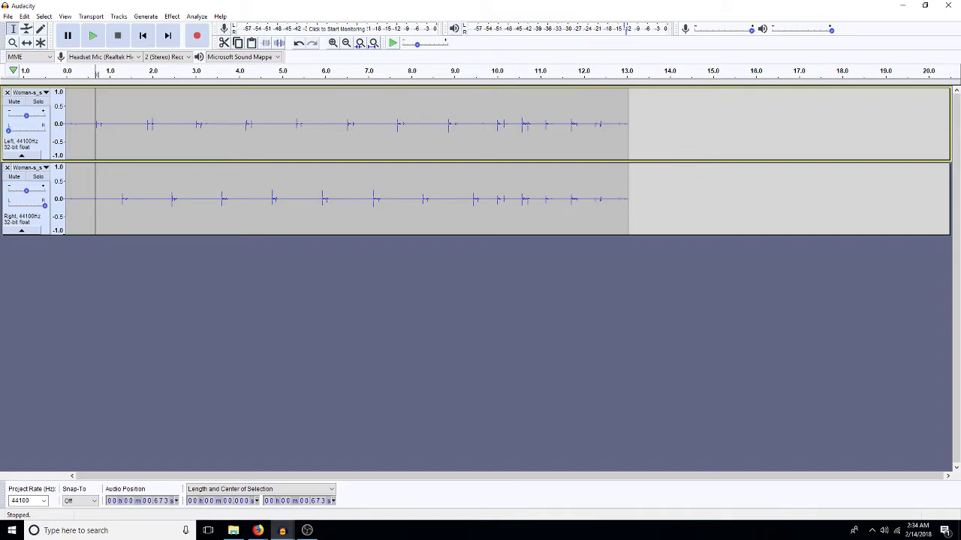
{"action": "left_click_drag", "start_coordinate": [10, 132], "coordinate": [10, 133]}
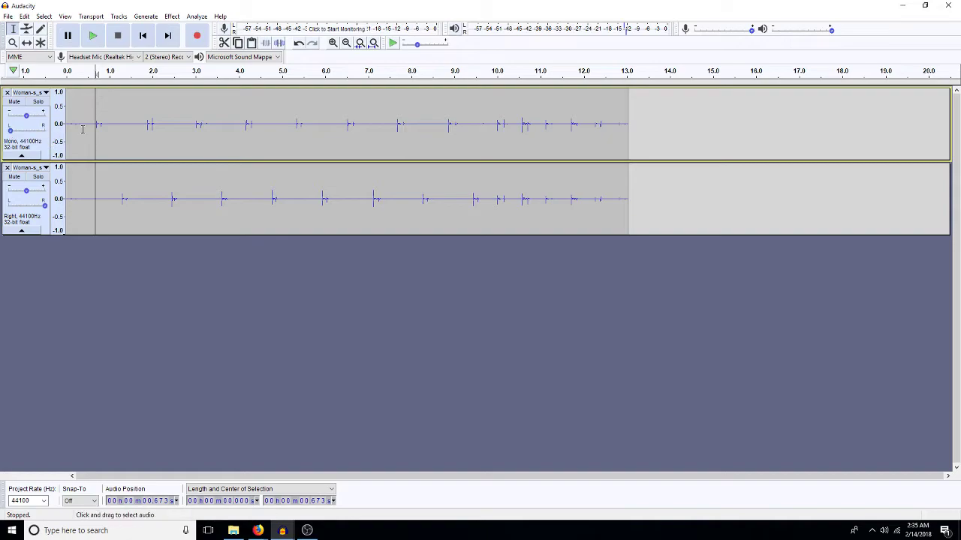
{"action": "left_click_drag", "start_coordinate": [45, 206], "coordinate": [43, 207]}
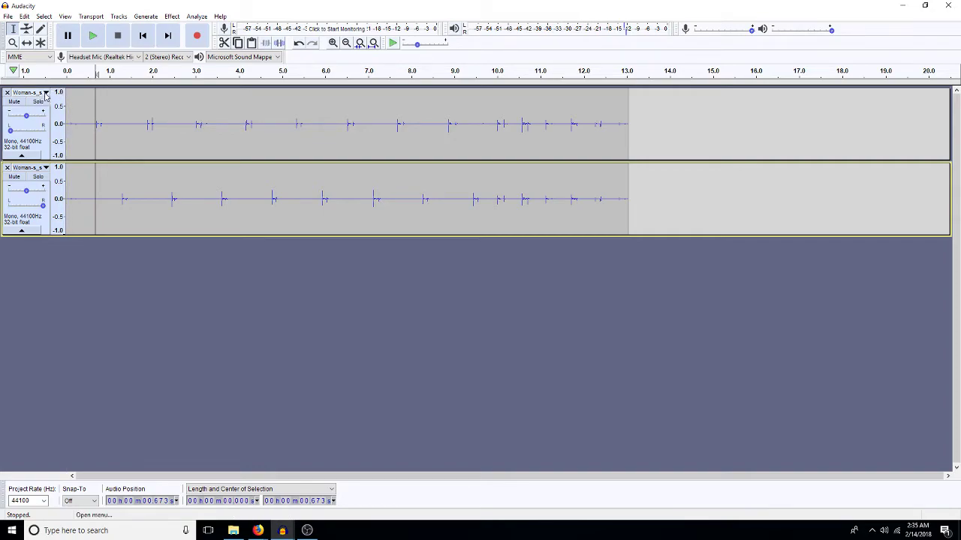
Step: Join the two repanned tracks into a stereo track and play back the alternating footsteps
{"action": "left_click", "coordinate": [37, 93]}
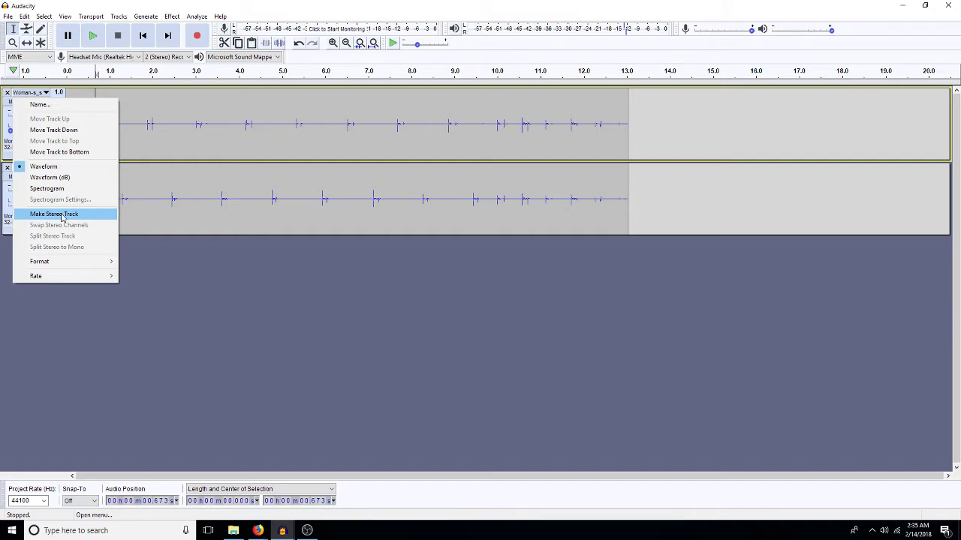
{"action": "left_click", "coordinate": [54, 215]}
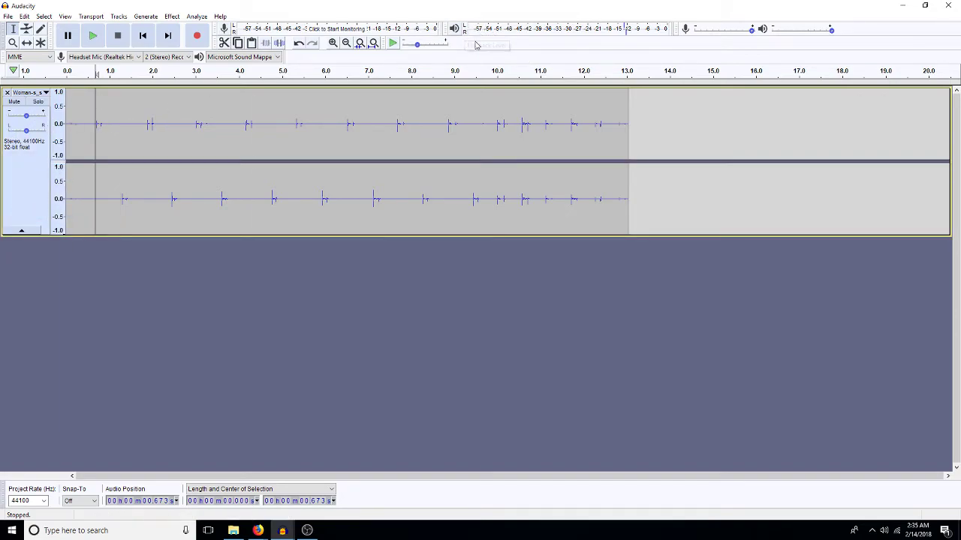
{"action": "key", "text": "space"}
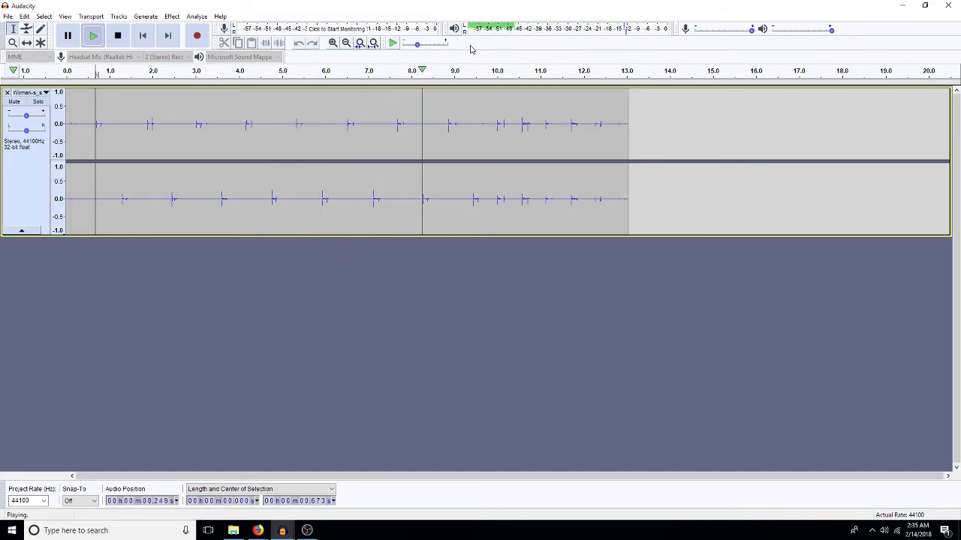
{"action": "key", "text": "space"}
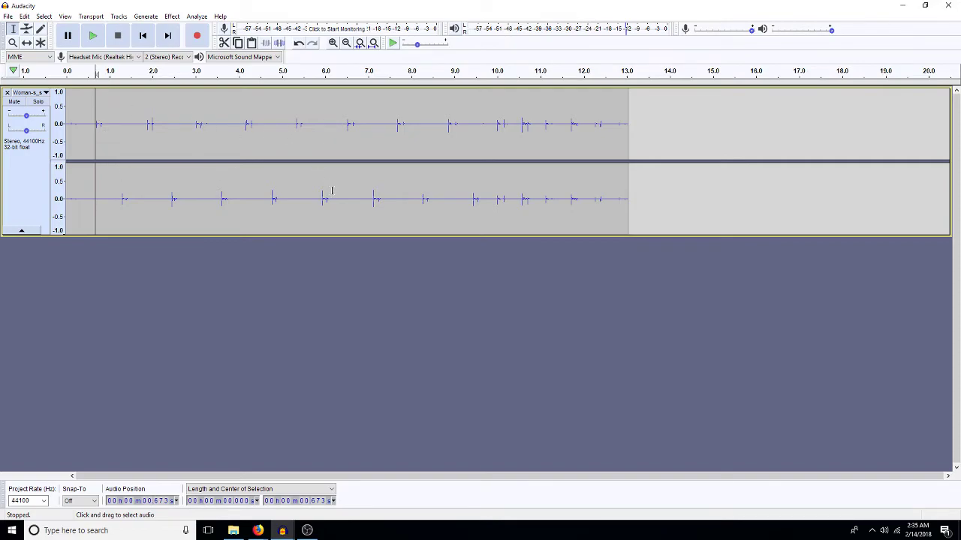
Step: Pan the whole stereo footsteps track almost fully right and play it back
{"action": "key", "text": "ctrl+a"}
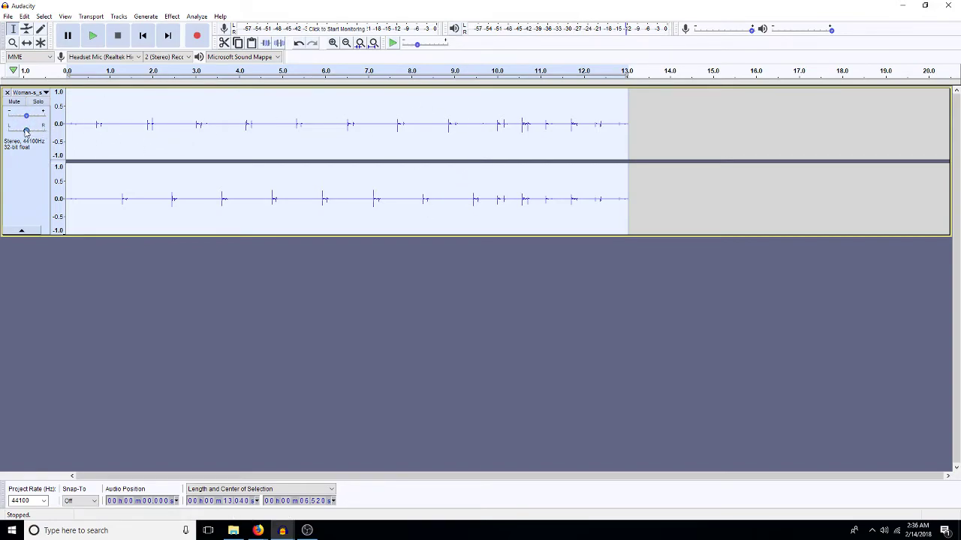
{"action": "left_click_drag", "start_coordinate": [26, 131], "coordinate": [42, 130]}
{"action": "key", "text": "space"}
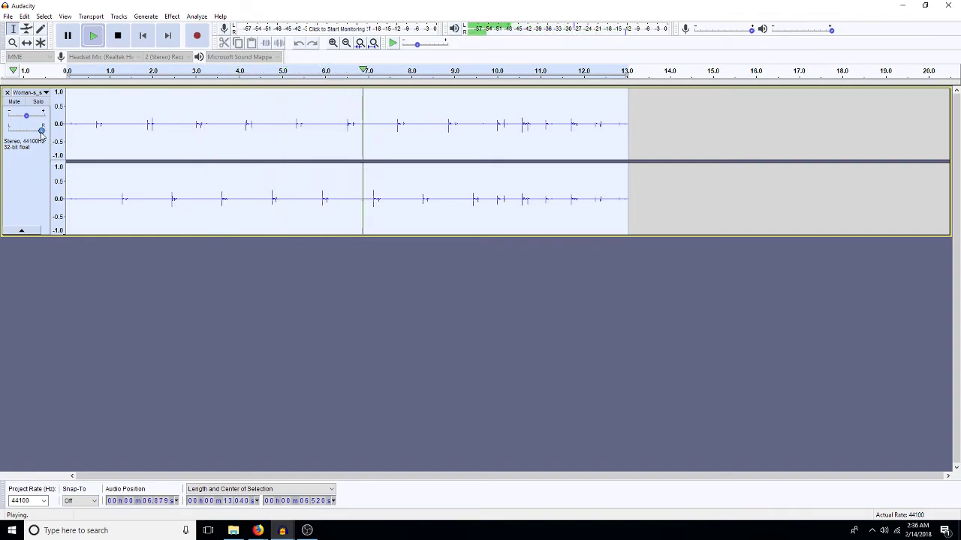
{"action": "key", "text": "space"}
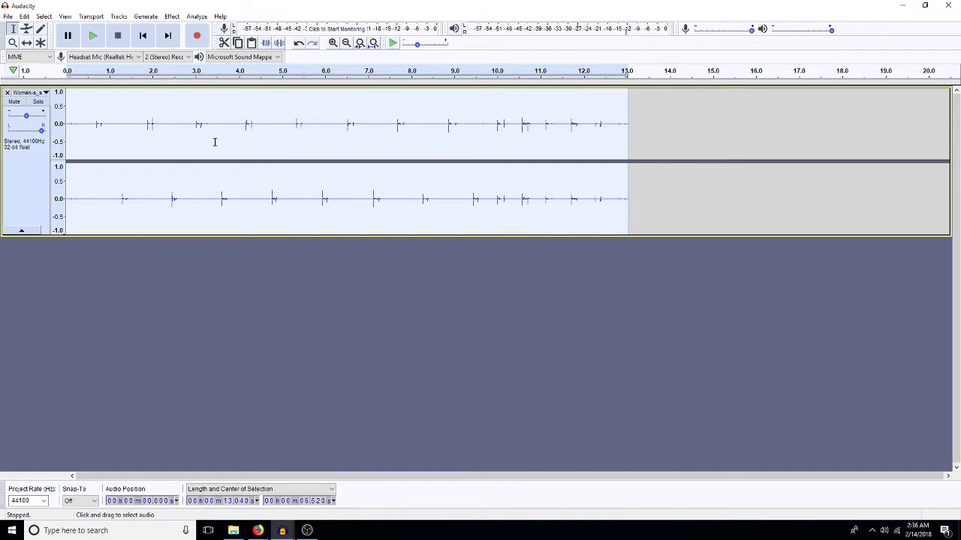
Step: Mute the stereo footsteps track and collapse it
{"action": "left_click", "coordinate": [223, 190]}
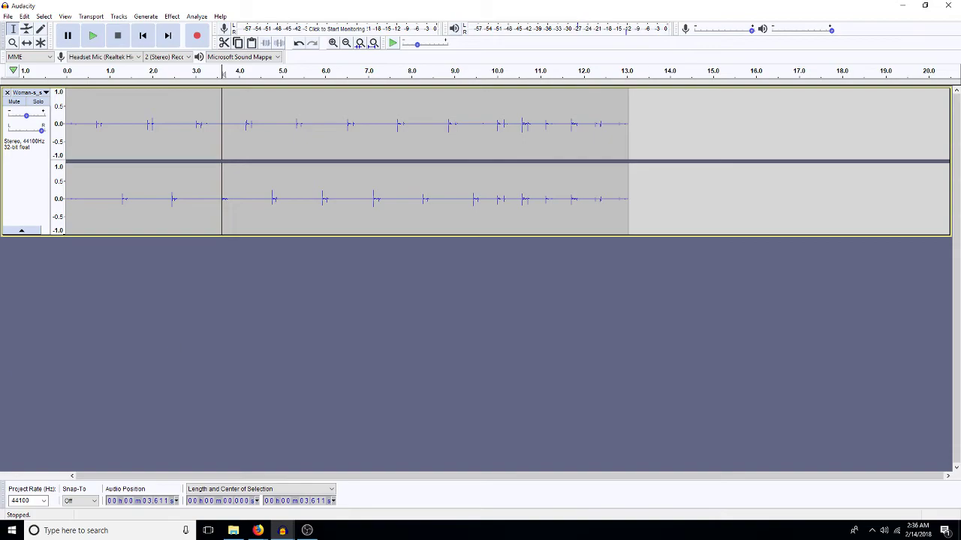
{"action": "left_click", "coordinate": [14, 102]}
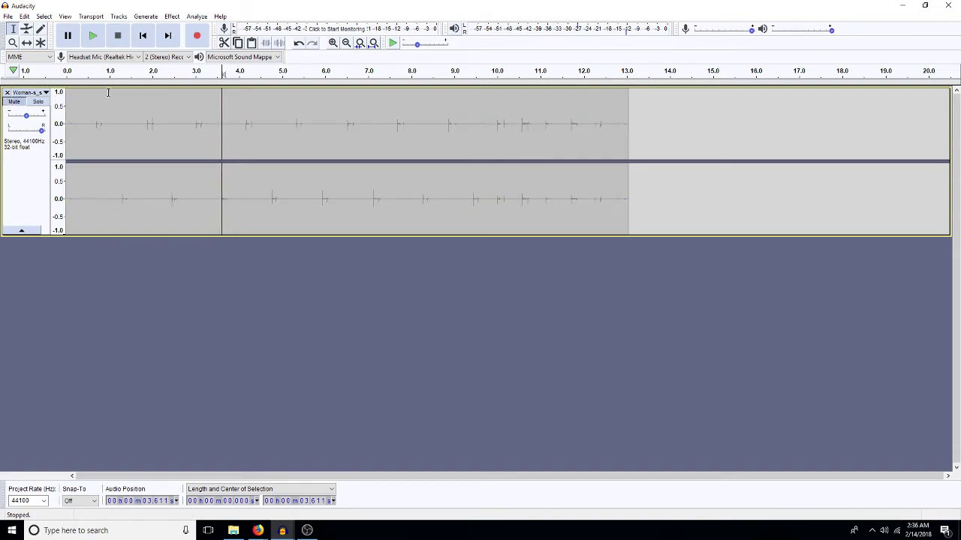
{"action": "left_click", "coordinate": [24, 231]}
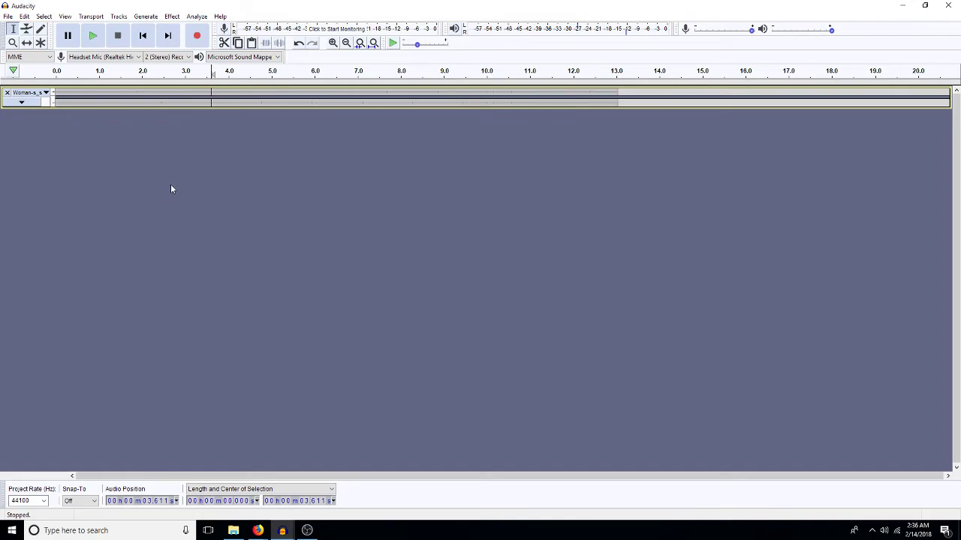
Step: Set up two mono copies of the footsteps clip, fading the upper one out and the lower one in over their full length
{"action": "key", "text": "ctrl+d"}
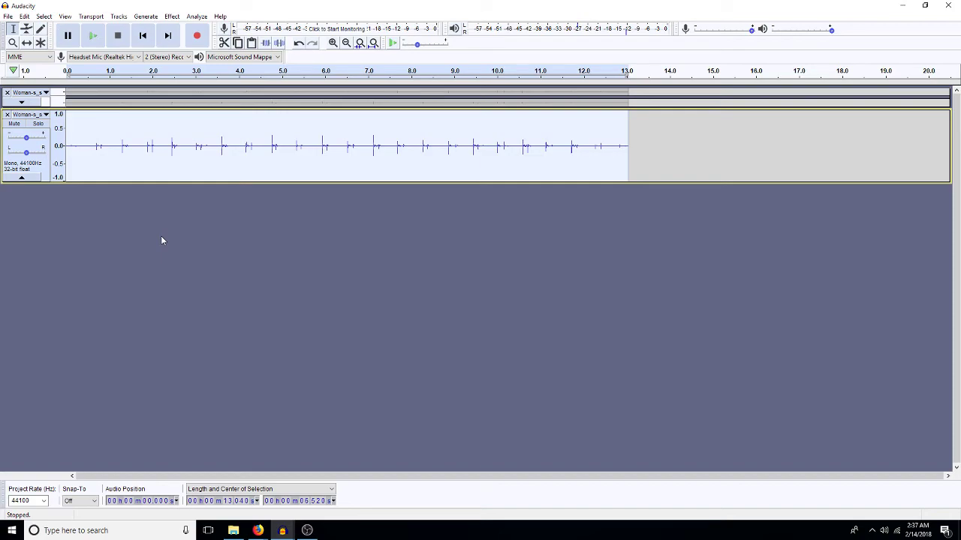
{"action": "key", "text": "ctrl+d"}
{"action": "double_click", "coordinate": [180, 165]}
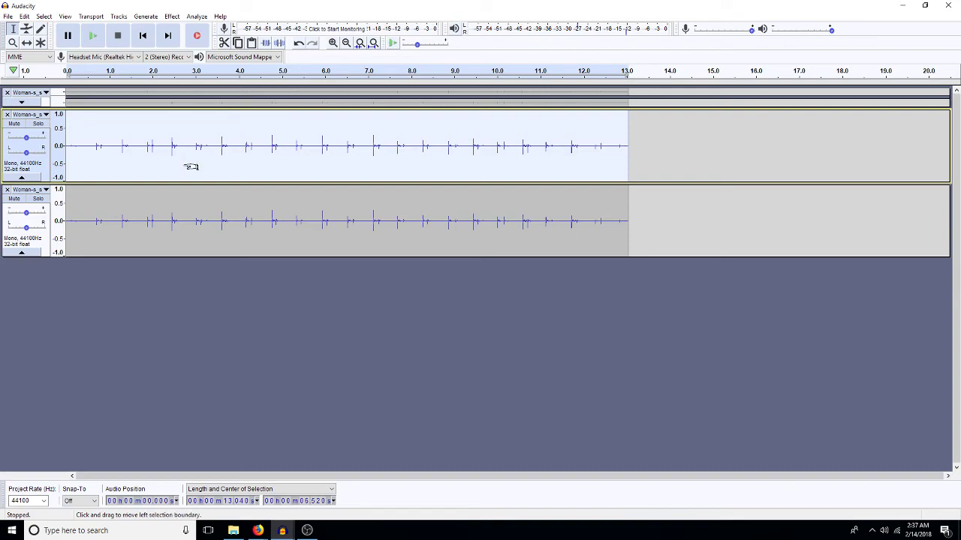
{"action": "double_click", "coordinate": [240, 200]}
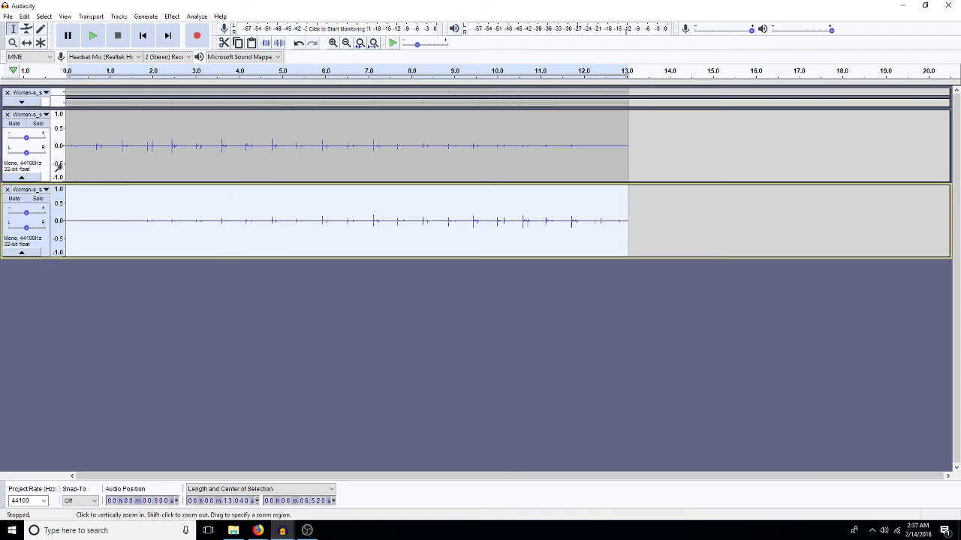
Step: Pan the faded-out upper track most of the way left and the faded-in lower track most of the way right, and play them together
{"action": "left_click_drag", "start_coordinate": [28, 153], "coordinate": [15, 152]}
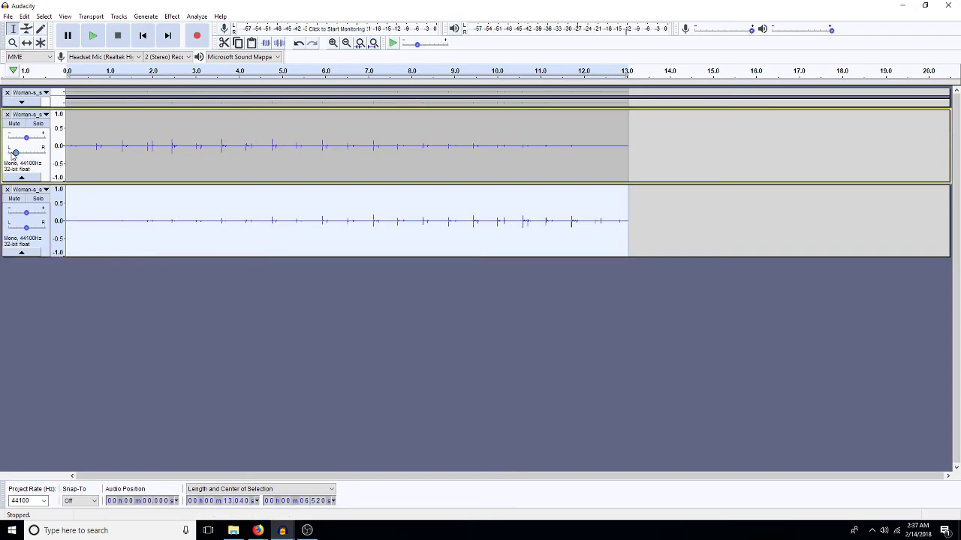
{"action": "left_click_drag", "start_coordinate": [27, 226], "coordinate": [41, 227]}
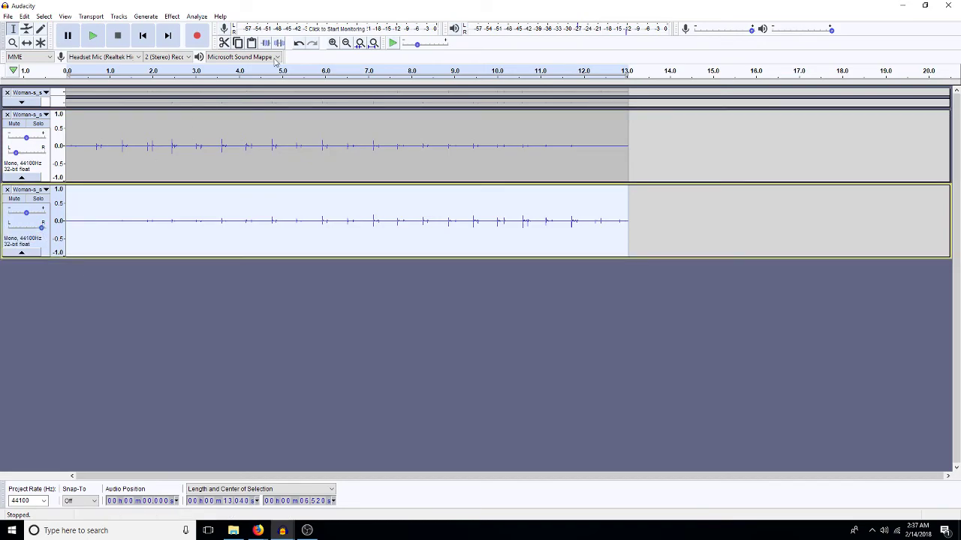
{"action": "key", "text": "space"}
{"action": "left_click", "coordinate": [384, 291]}
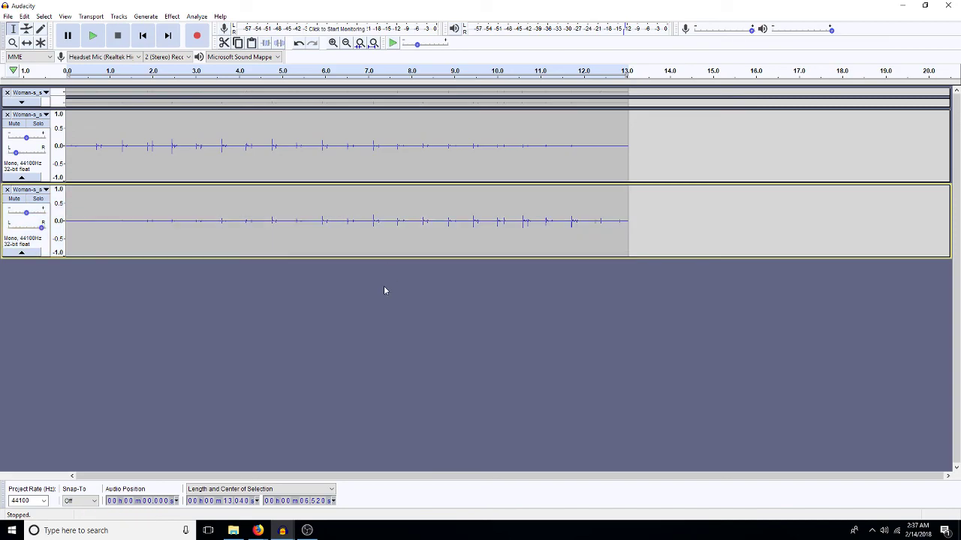